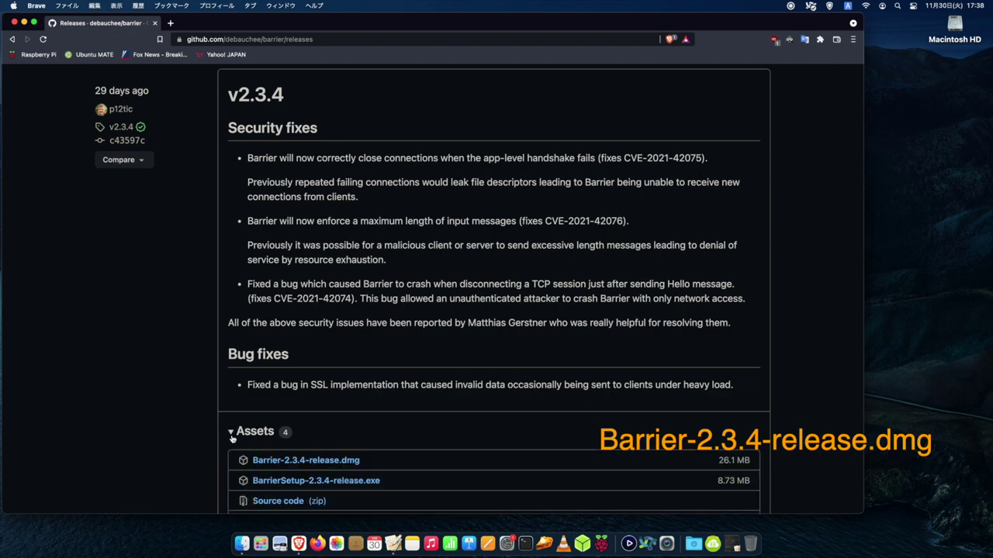
Download Barrier-2.3.4-release.dmg to the desktop and open the disk image.
right_click(316, 463)
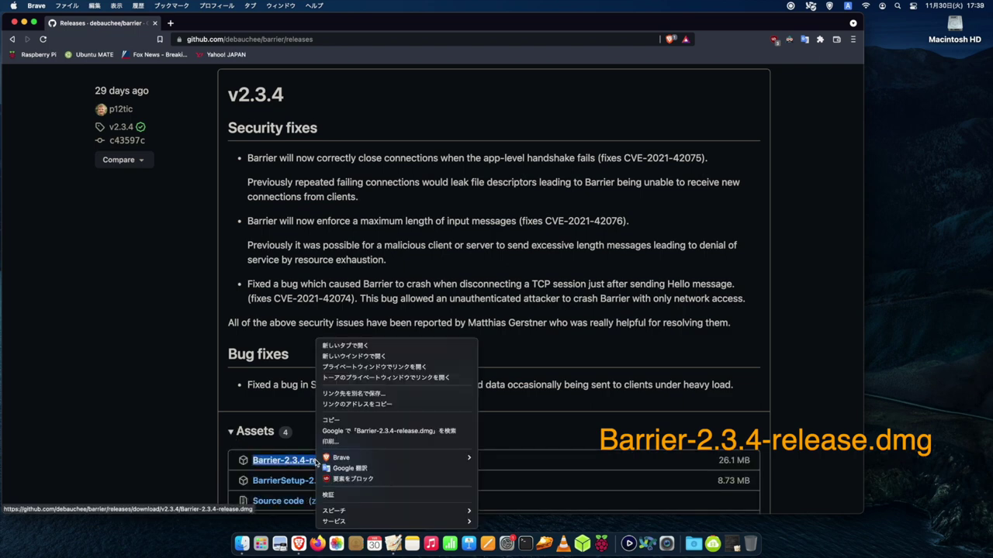
click(350, 398)
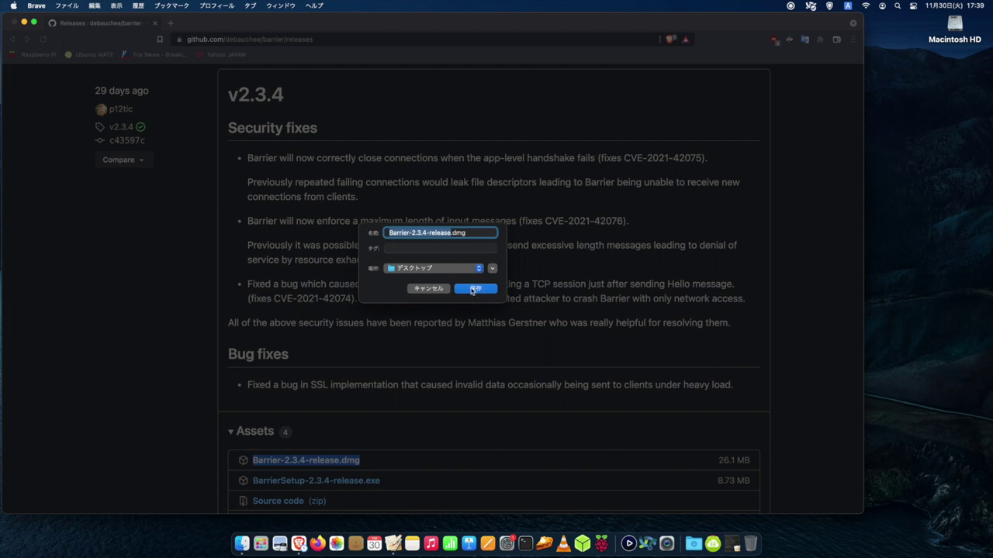
click(472, 288)
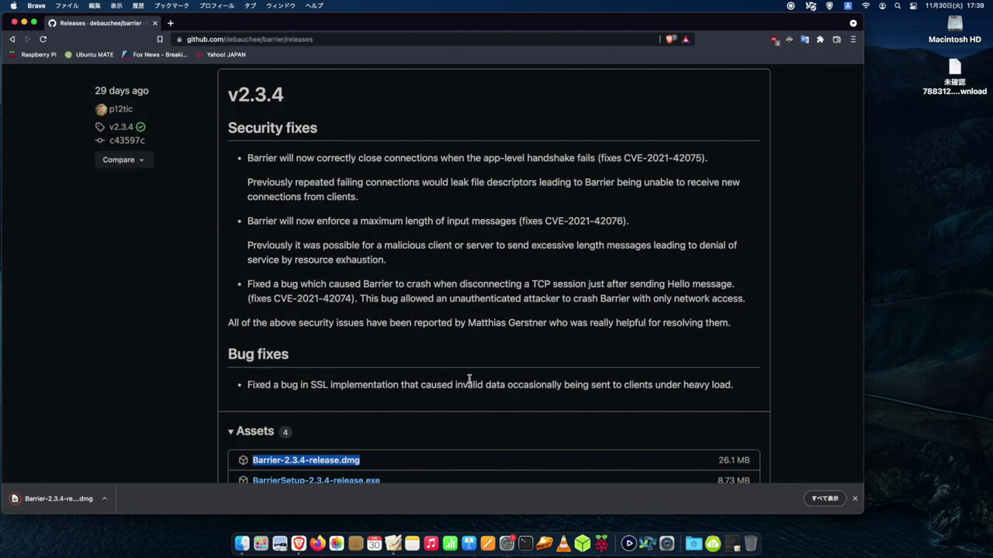
double_click(955, 73)
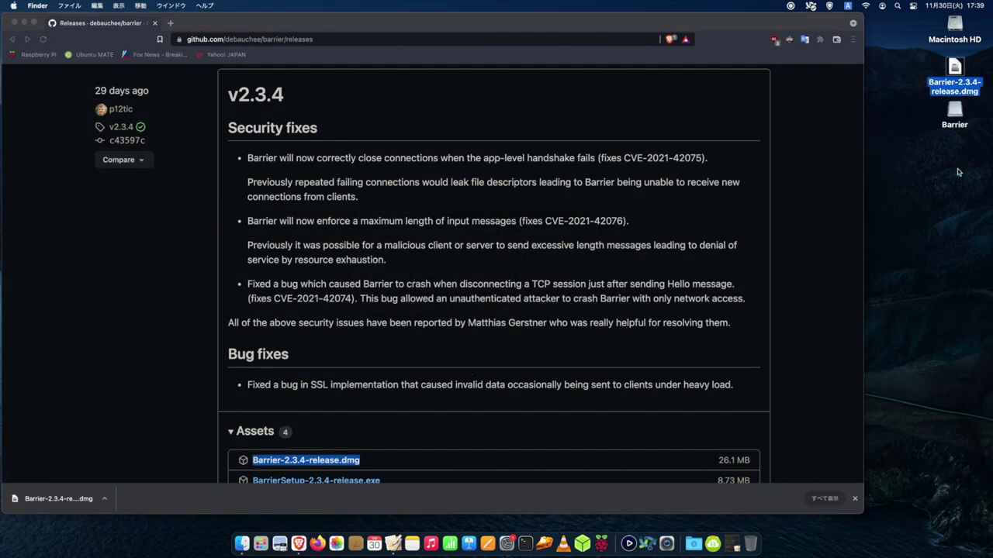
click(316, 136)
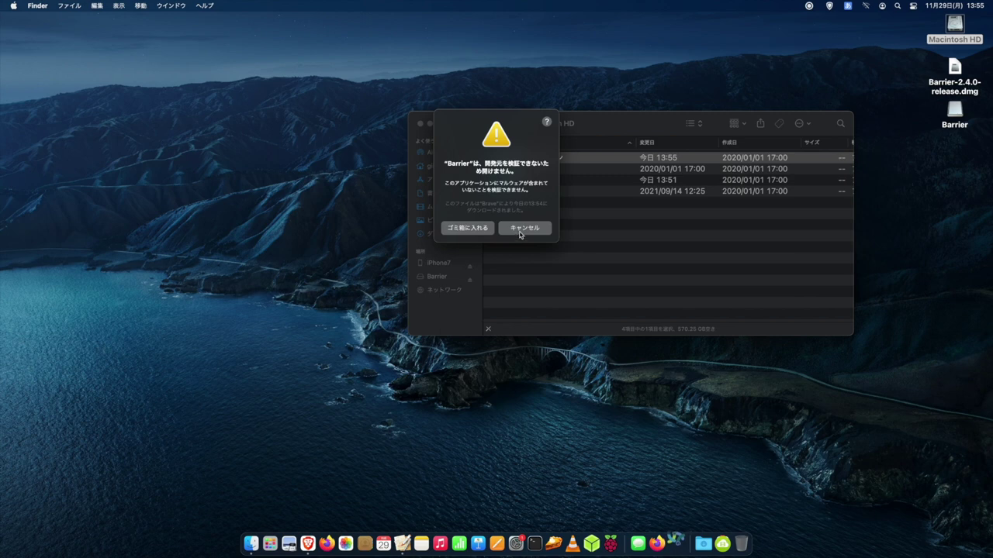
Dismiss the unverified-developer warning and allow Barrier to open anyway through the general Security & Privacy settings in System Preferences.
click(519, 231)
click(516, 543)
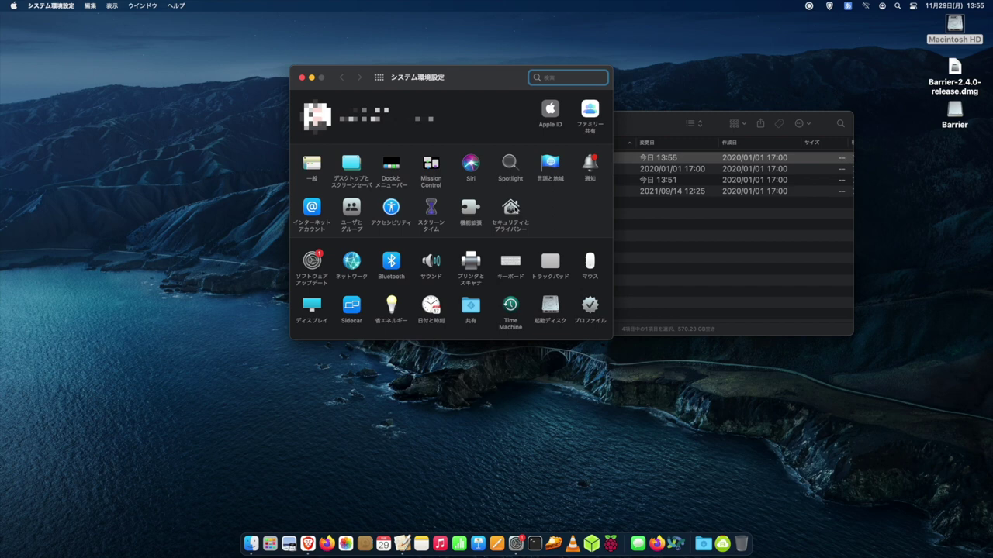
click(510, 208)
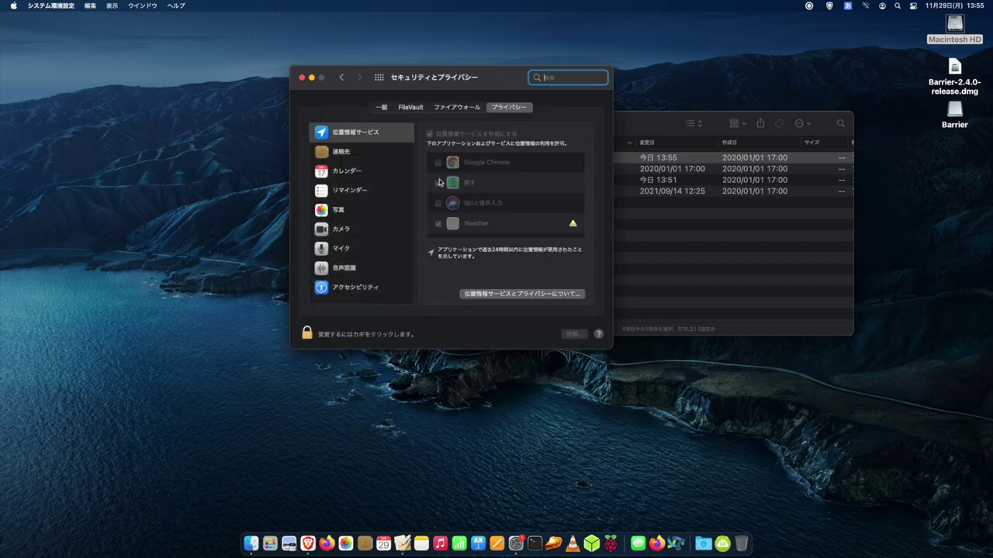
click(384, 109)
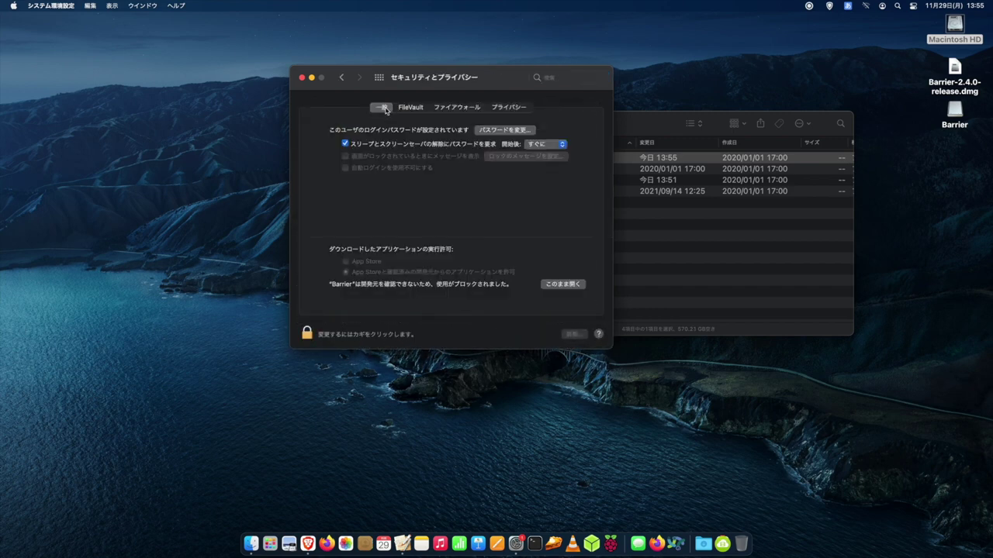
click(565, 286)
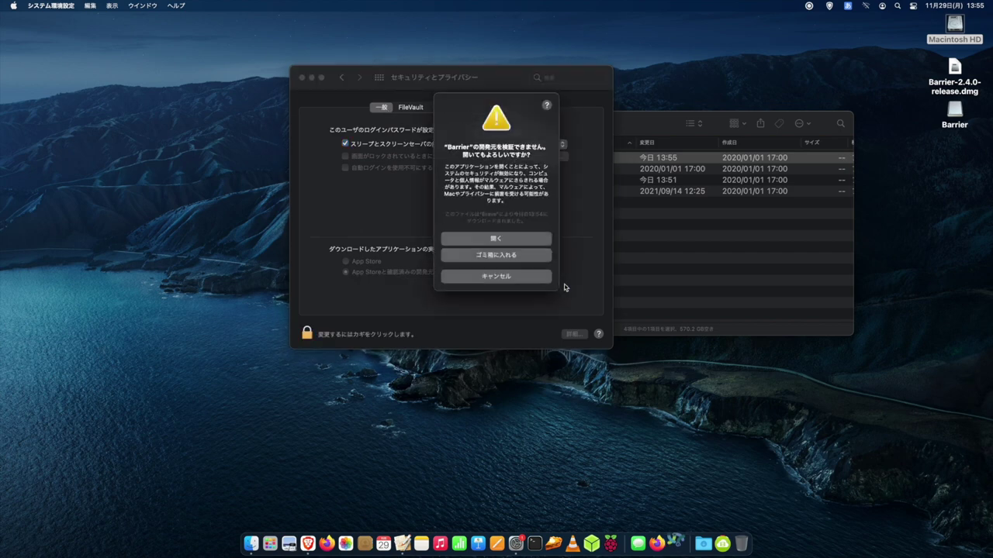
click(511, 242)
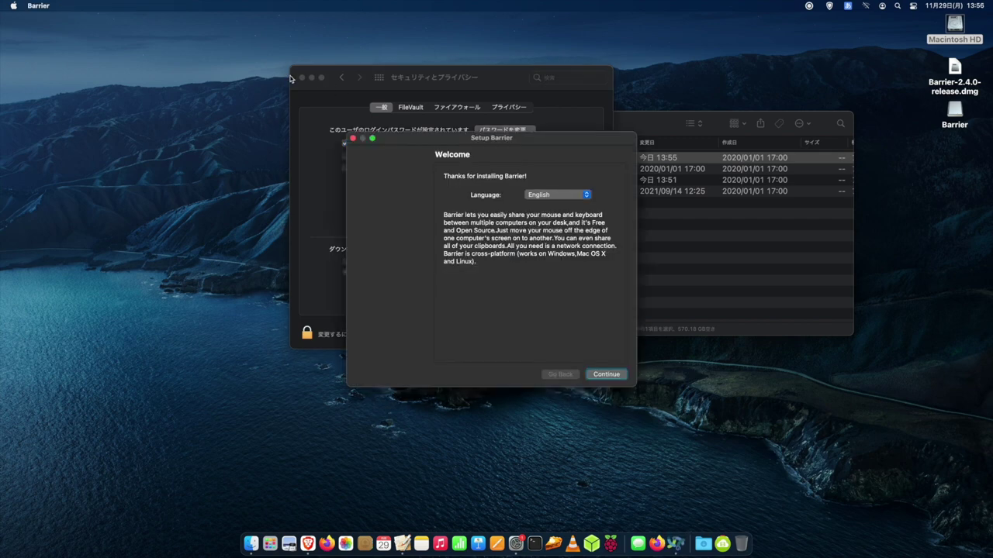
Complete the Barrier setup on the Mac with 日本語 as the language and the server role.
click(576, 195)
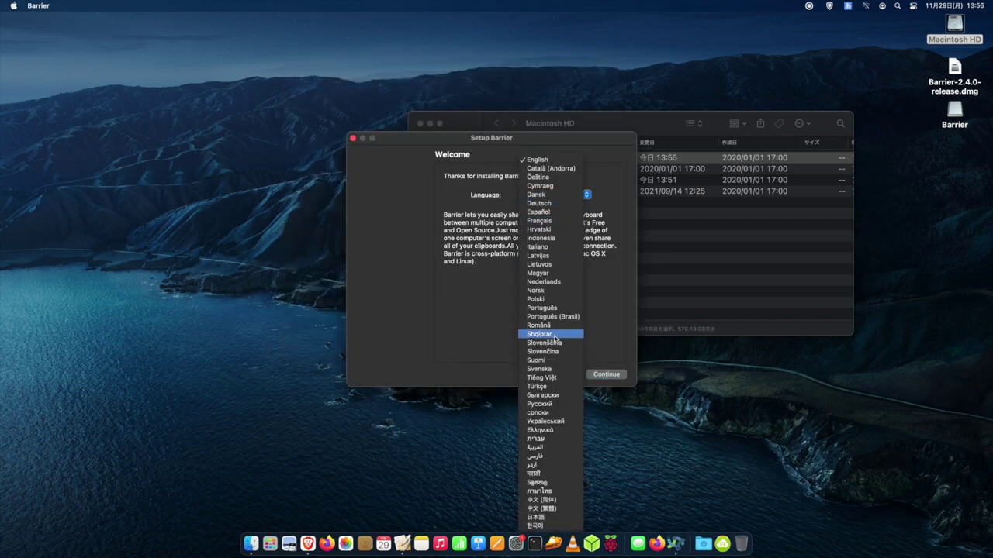
click(566, 515)
click(613, 376)
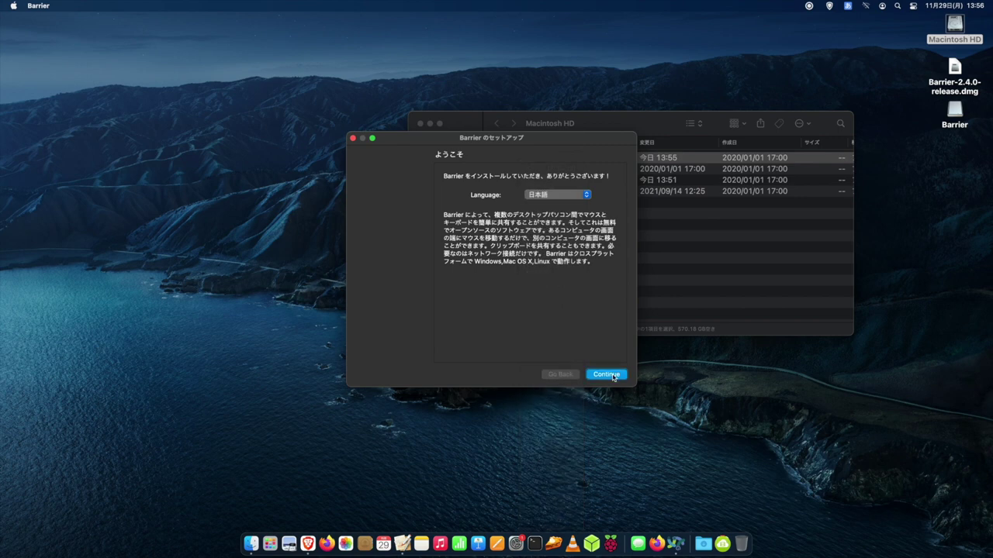
click(606, 374)
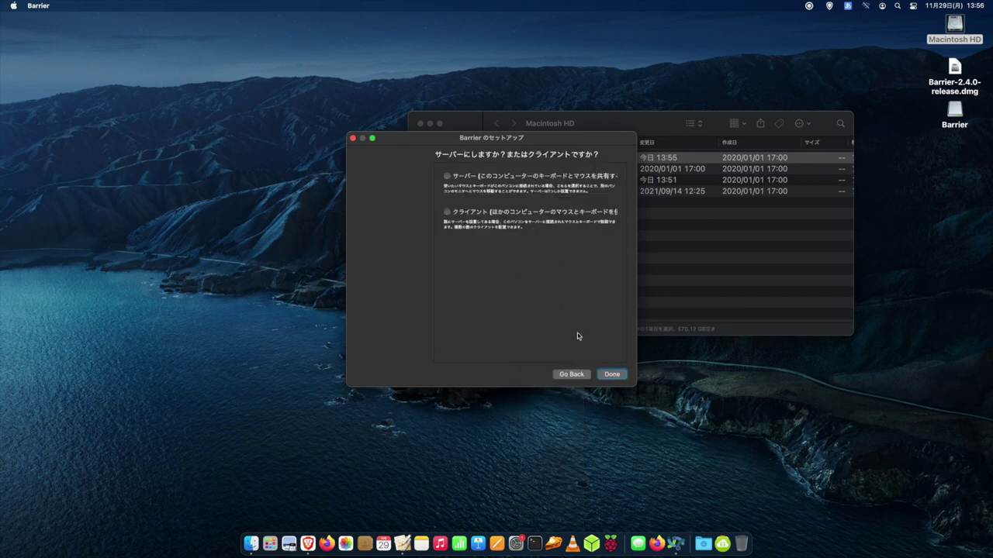
click(447, 177)
click(608, 377)
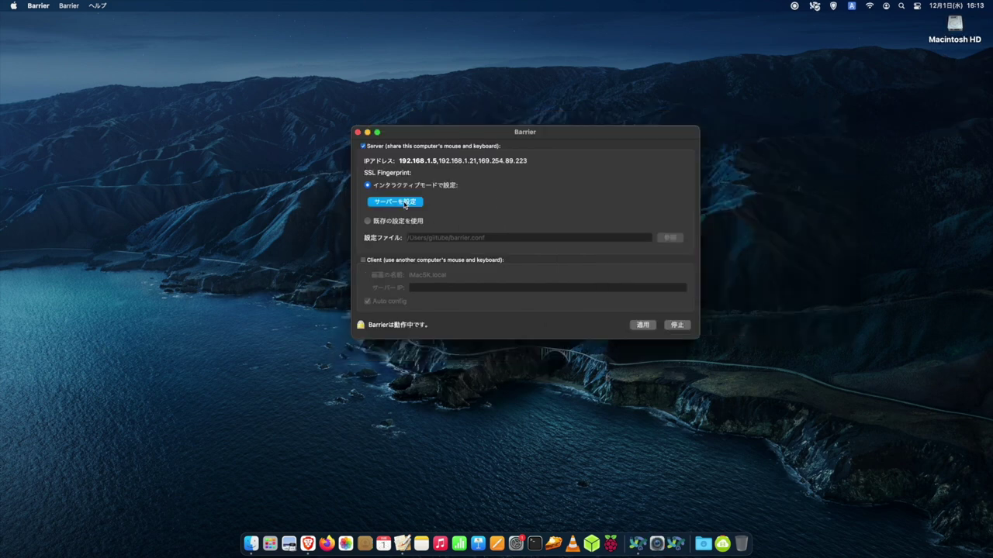
Add a screen named raspberrypi directly left of iMac5K.local in the server configuration and save the layout.
click(396, 202)
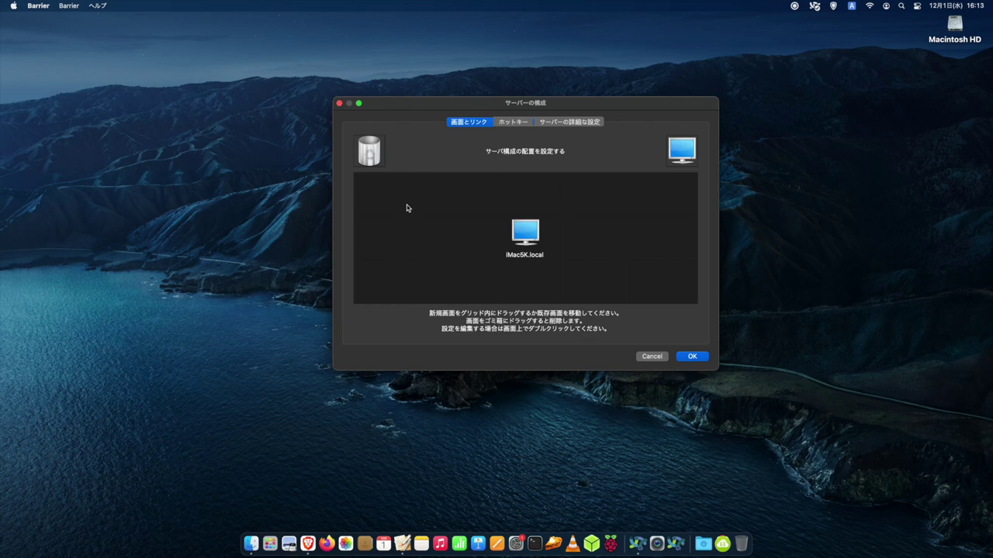
drag(677, 152, 469, 237)
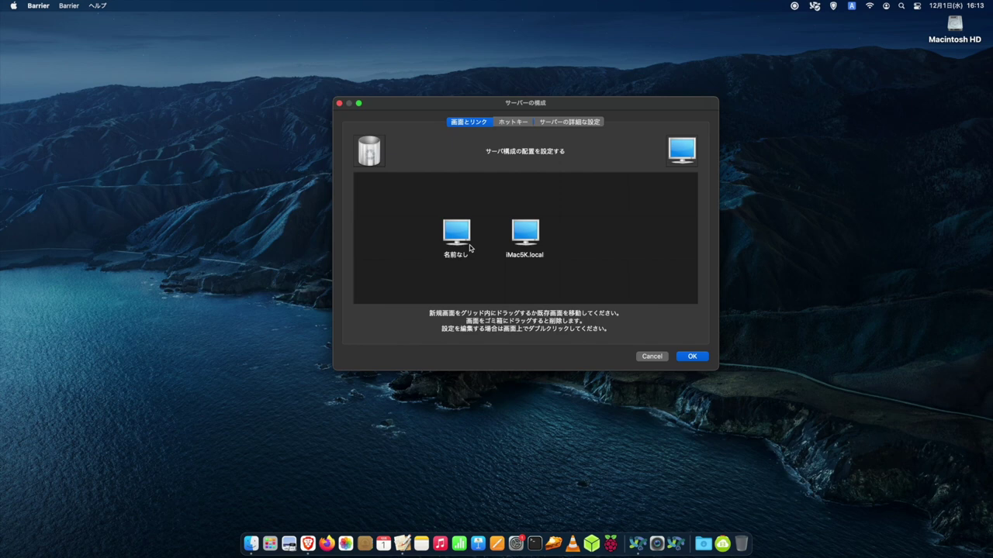
double_click(462, 255)
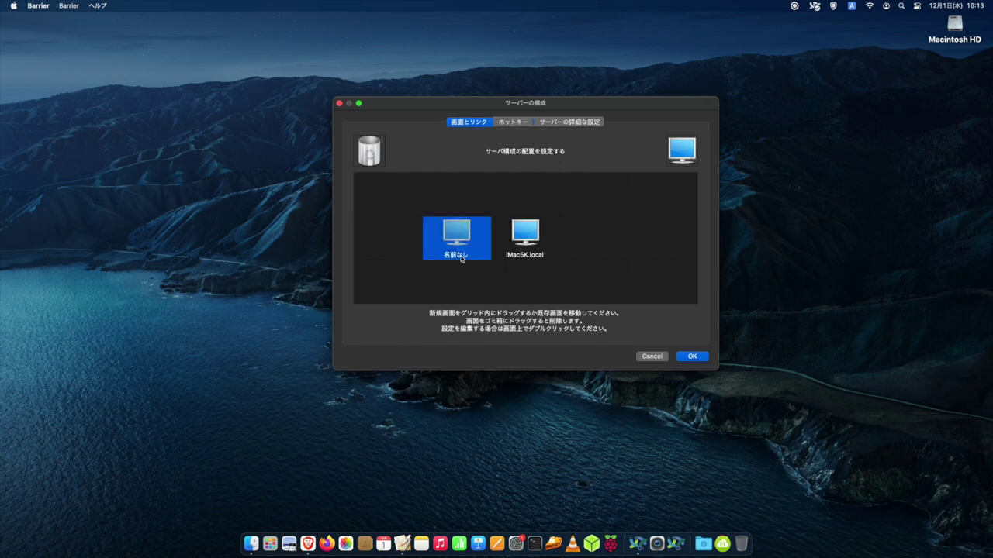
text(raspi)
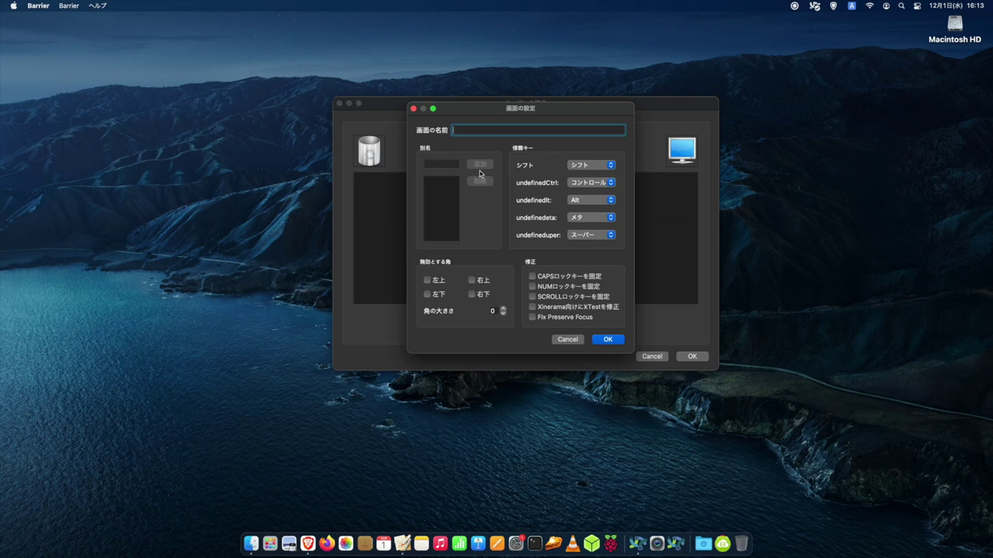
text(berrypi)
click(608, 340)
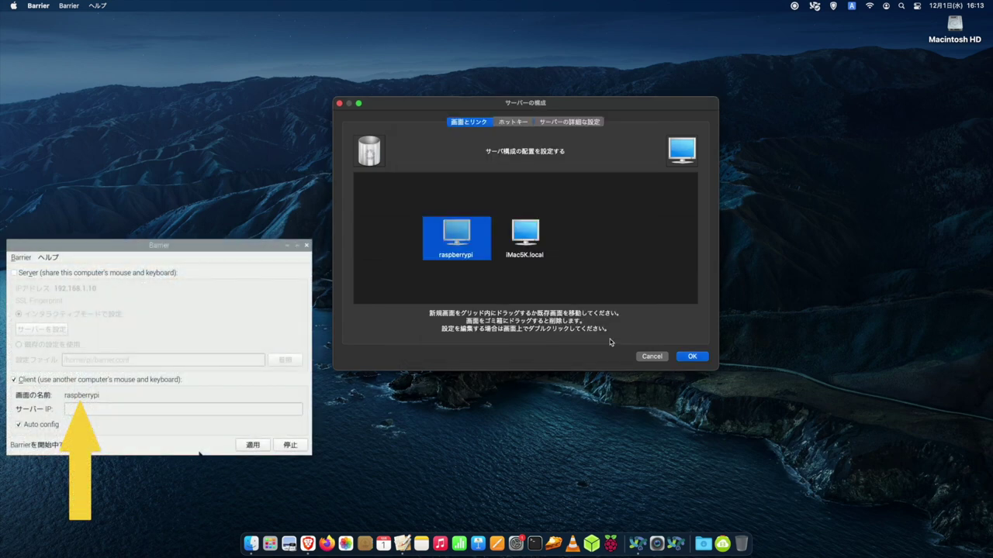
click(693, 357)
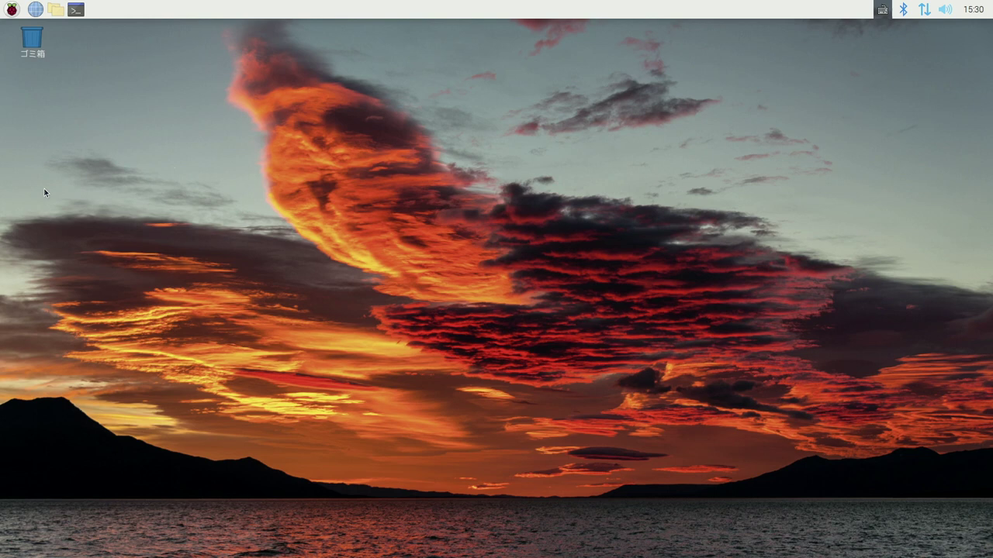
Install Barrier on the Raspberry Pi from the terminal with "sudo apt install barrier" and accept the installation.
click(75, 8)
text(sudo apt install barrier)
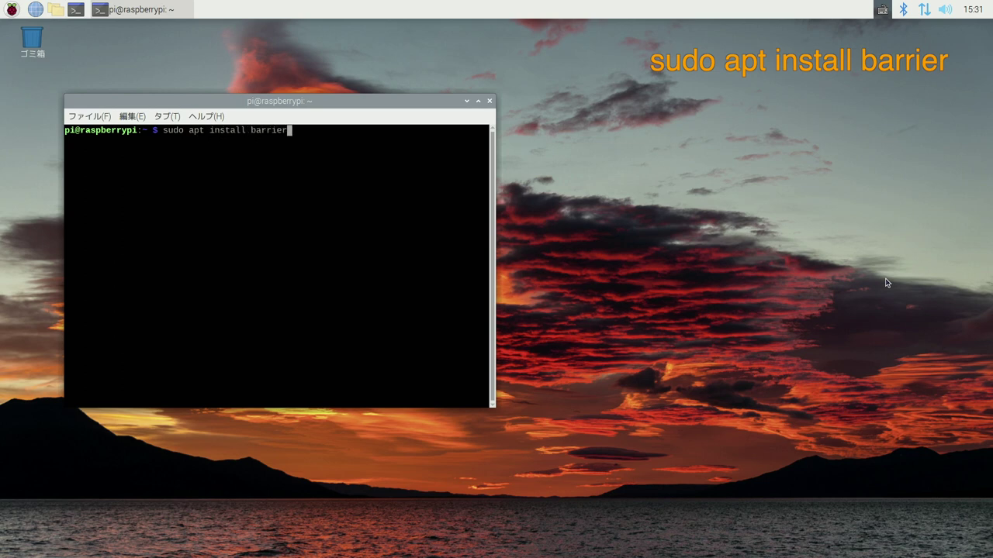
key(Return)
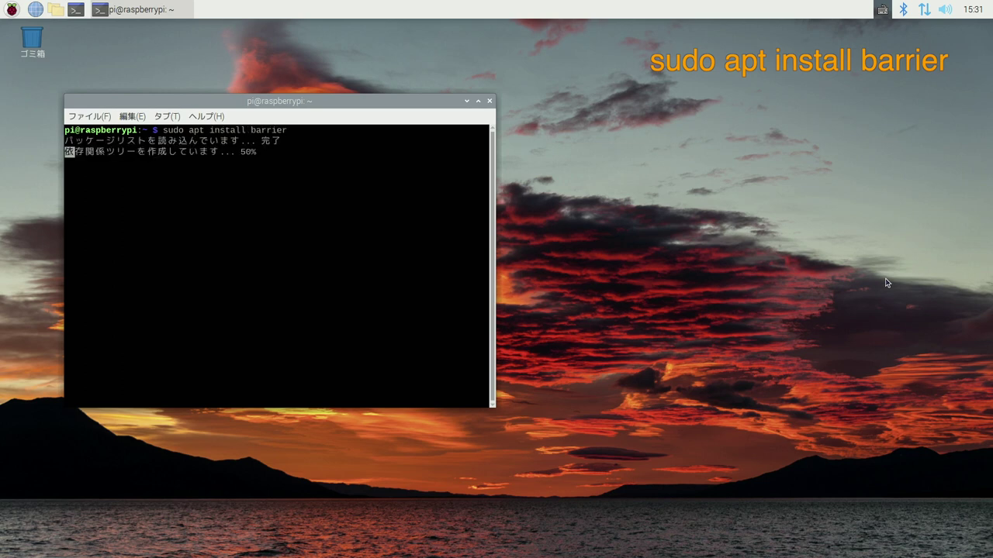
text(y)
key(Return)
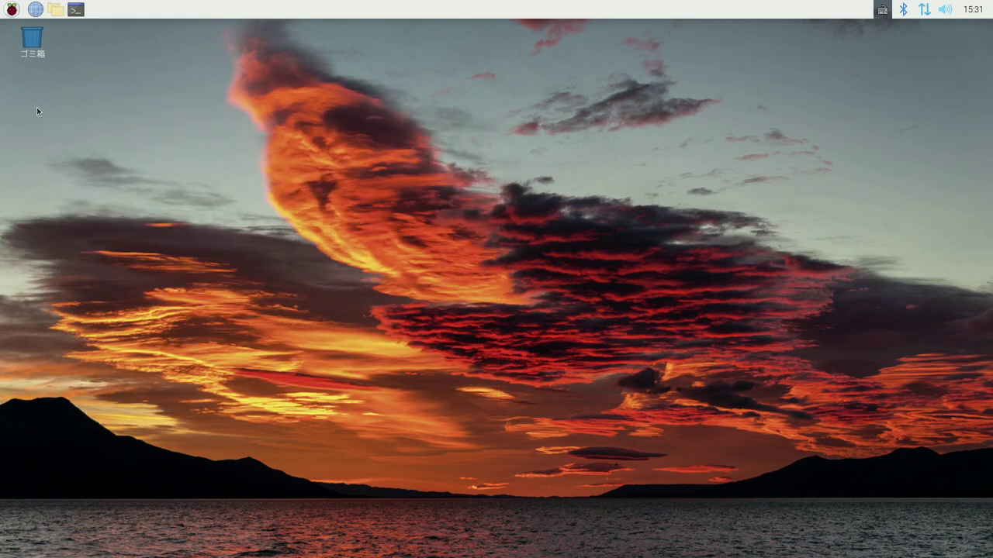
Launch Barrier on the Raspberry Pi and set its setup language to 日本語.
click(12, 10)
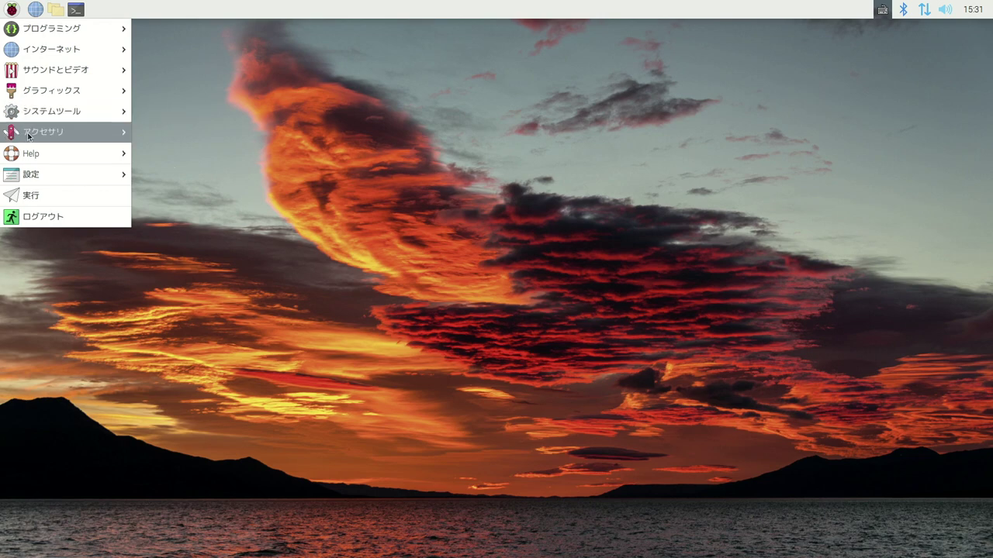
mouse_move(29, 135)
click(228, 134)
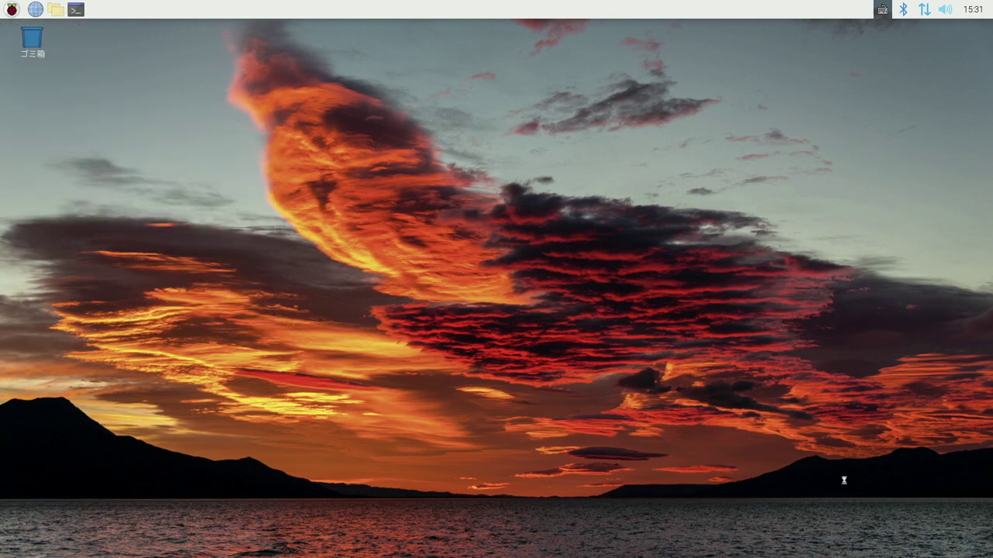
click(507, 205)
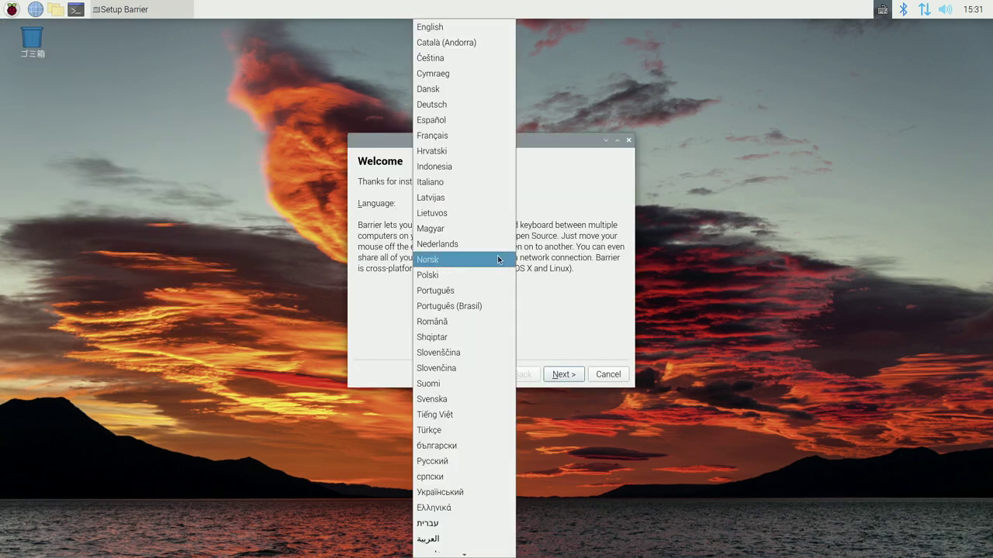
scroll(511, 214, down, 3)
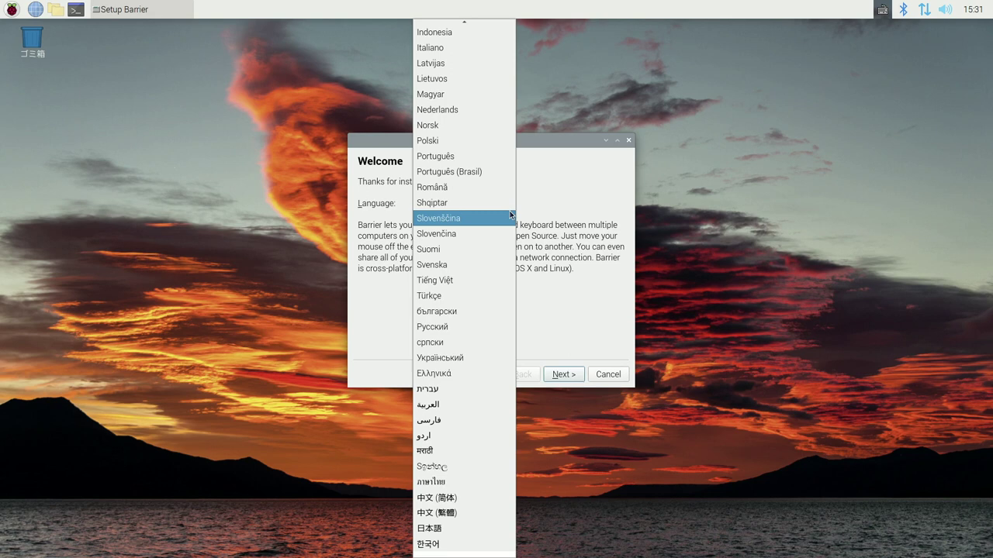
click(465, 525)
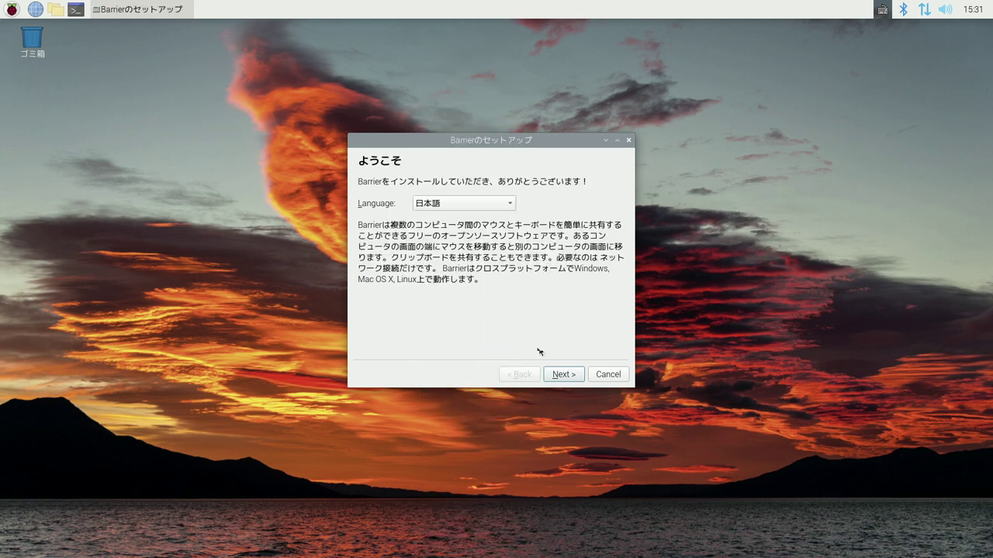
Finish the Raspberry Pi's Barrier setup as a client and trust the server's fingerprint.
click(575, 376)
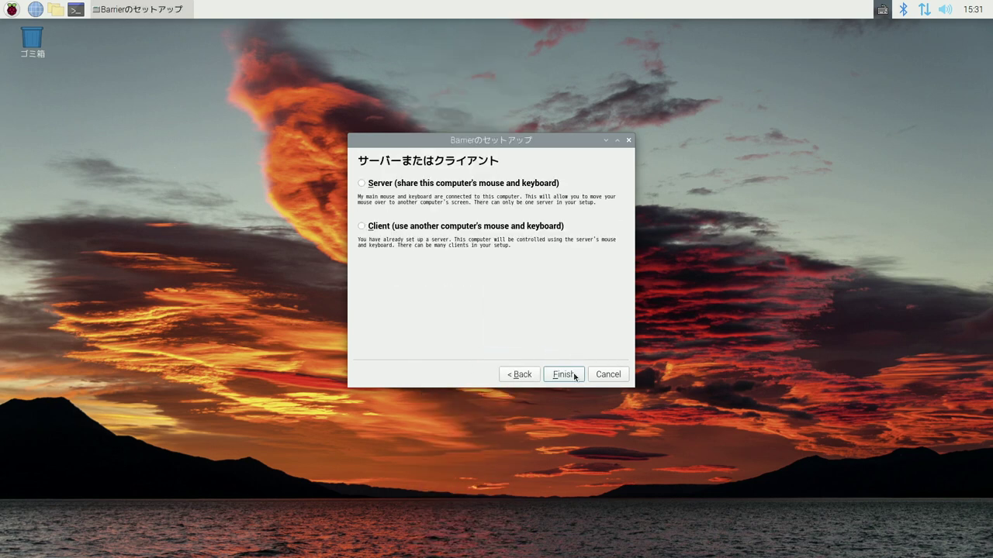
click(561, 376)
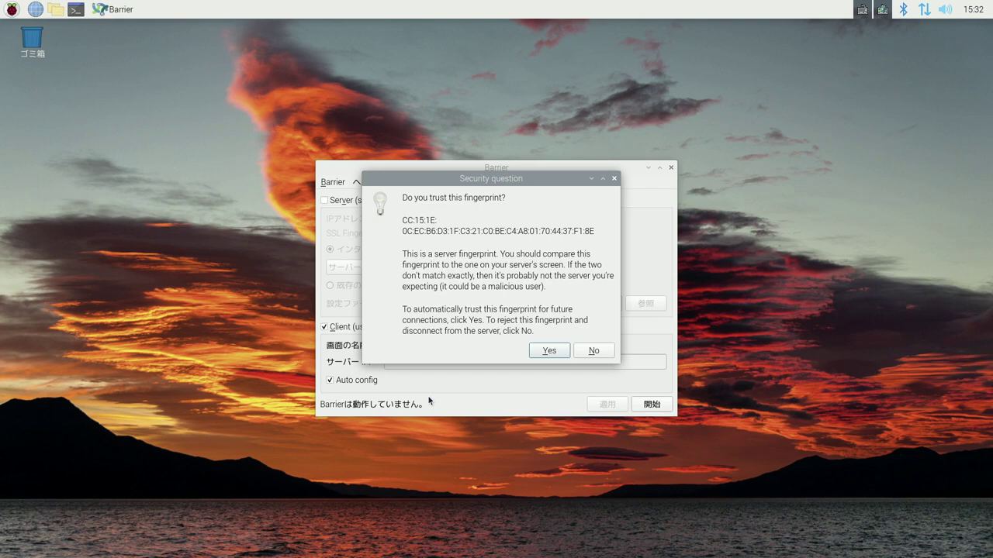
click(549, 351)
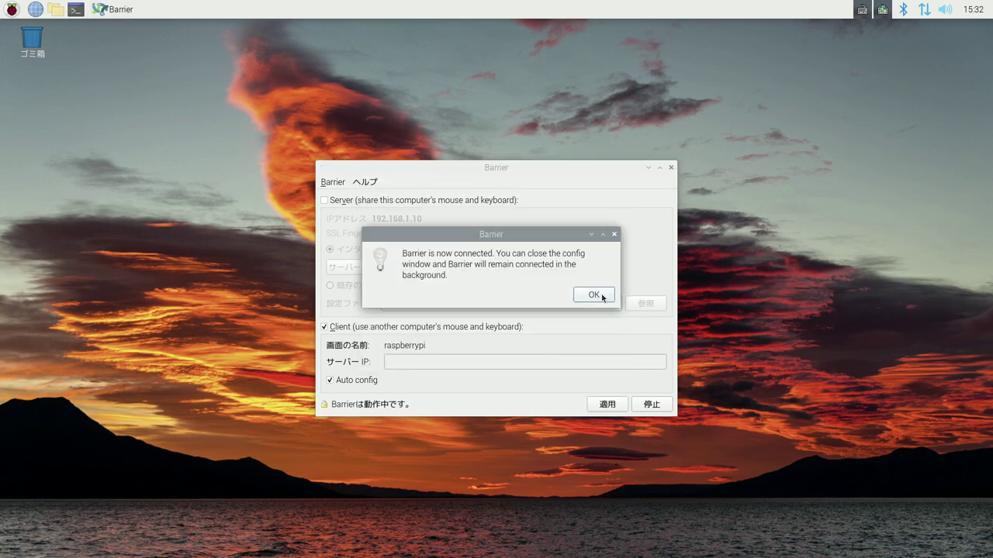
click(603, 297)
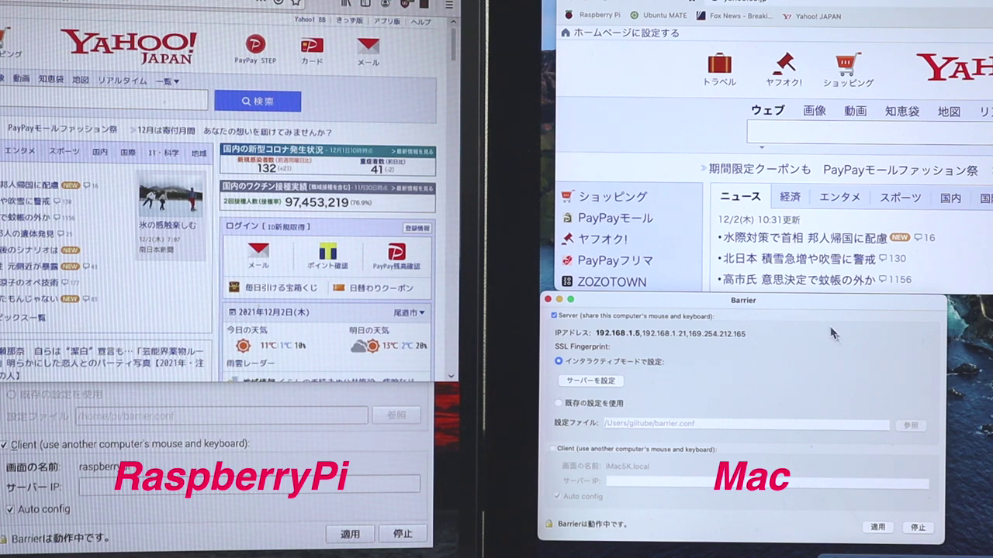
Test the shared mouse by scrolling the Yahoo! JAPAN pages on the Mac and the Raspberry Pi.
scroll(812, 254, down, 3)
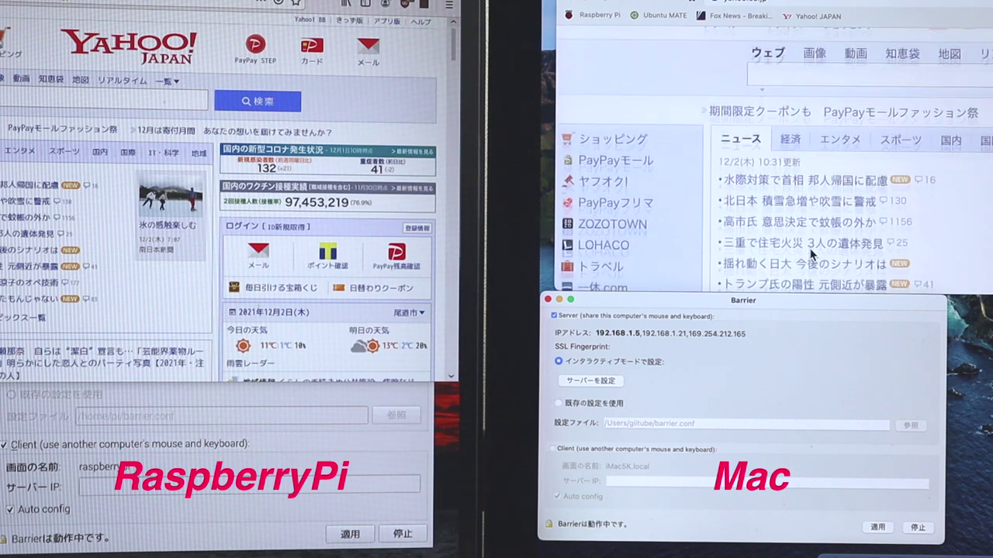
scroll(811, 254, up, 3)
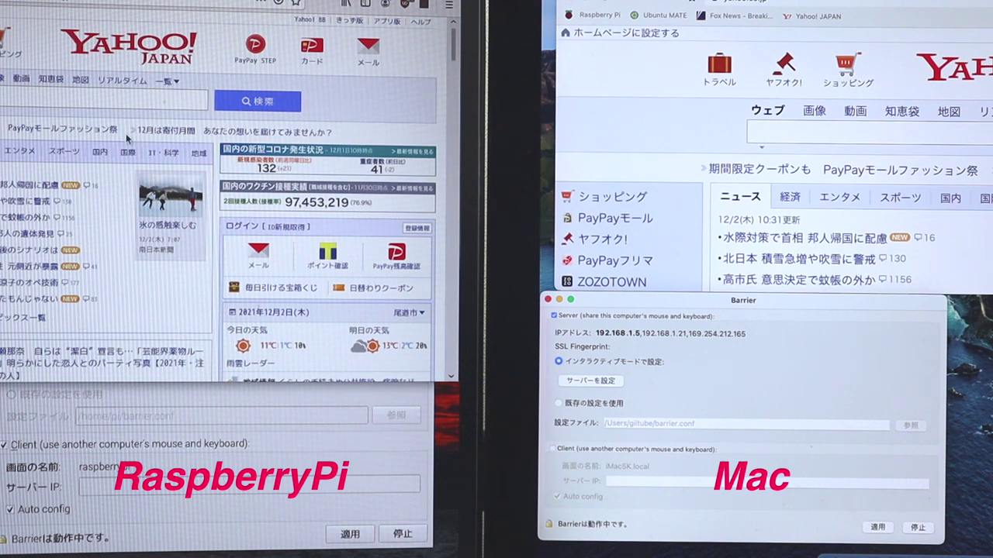
scroll(113, 233, down, 10)
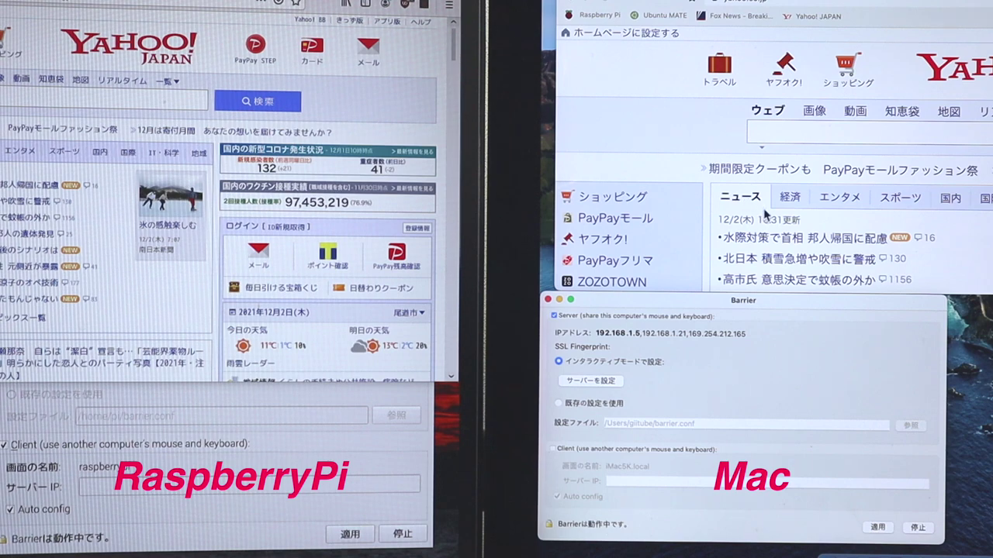
Check the shared pointer again by switching between the Mac and Raspberry Pi and scrolling each Yahoo! JAPAN page down and back up.
scroll(764, 217, down, 1)
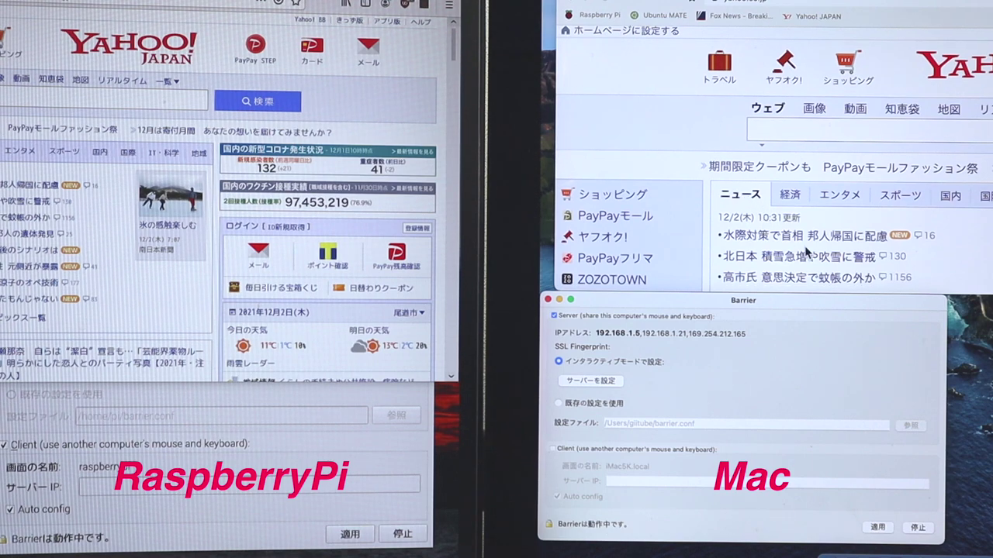
scroll(804, 248, down, 4)
scroll(803, 249, down, 4)
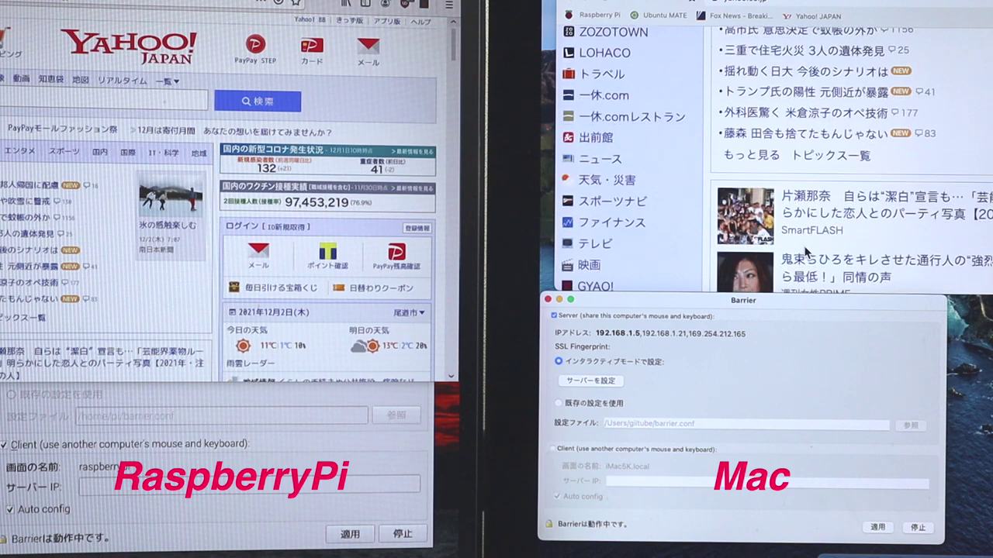
scroll(805, 250, up, 8)
scroll(806, 252, down, 7)
scroll(807, 252, up, 7)
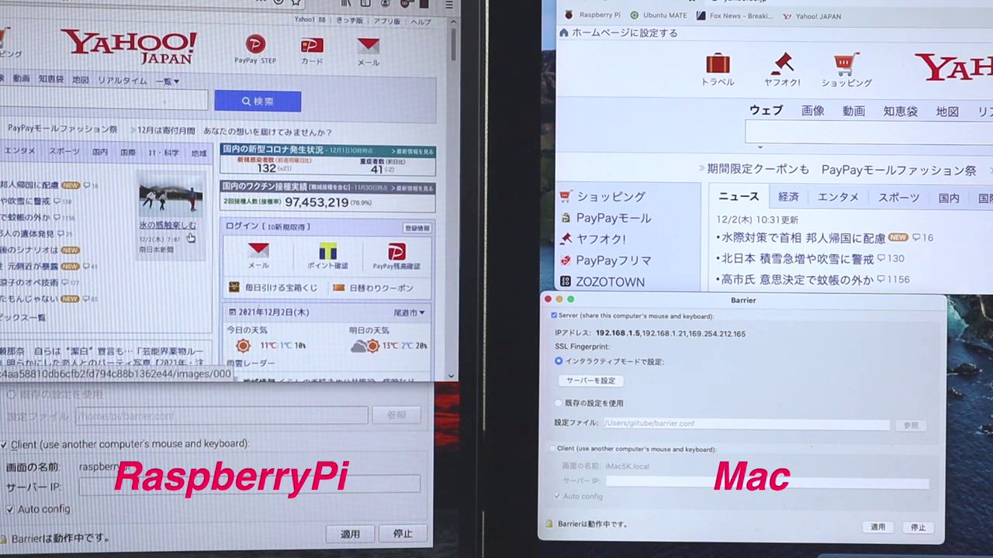
scroll(59, 248, down, 15)
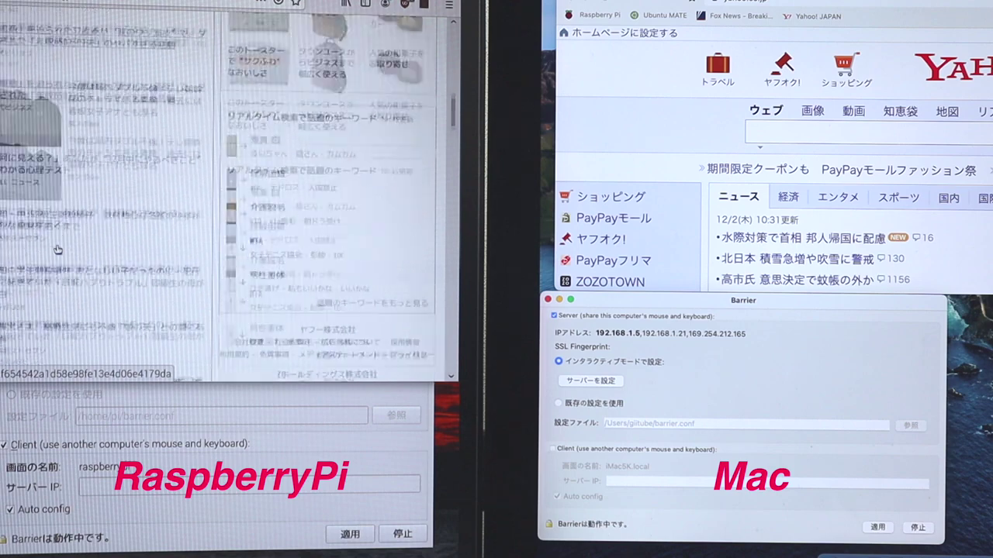
scroll(57, 249, down, 10)
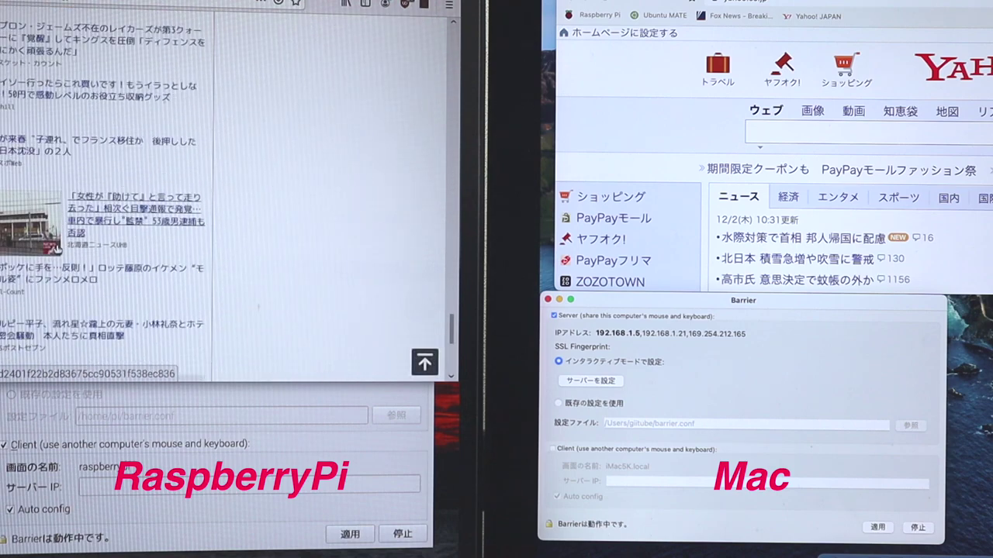
scroll(59, 249, up, 20)
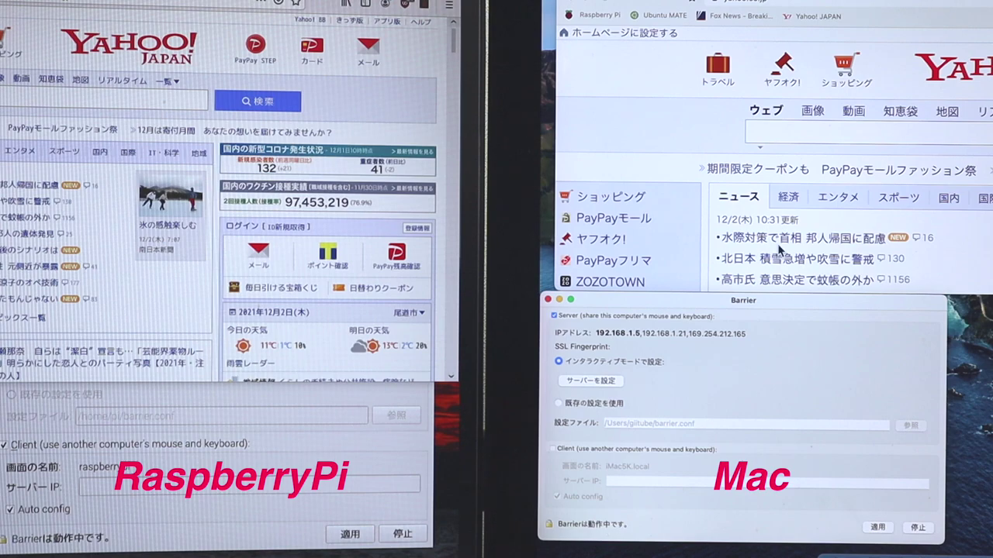
scroll(778, 244, down, 10)
scroll(778, 244, down, 10)
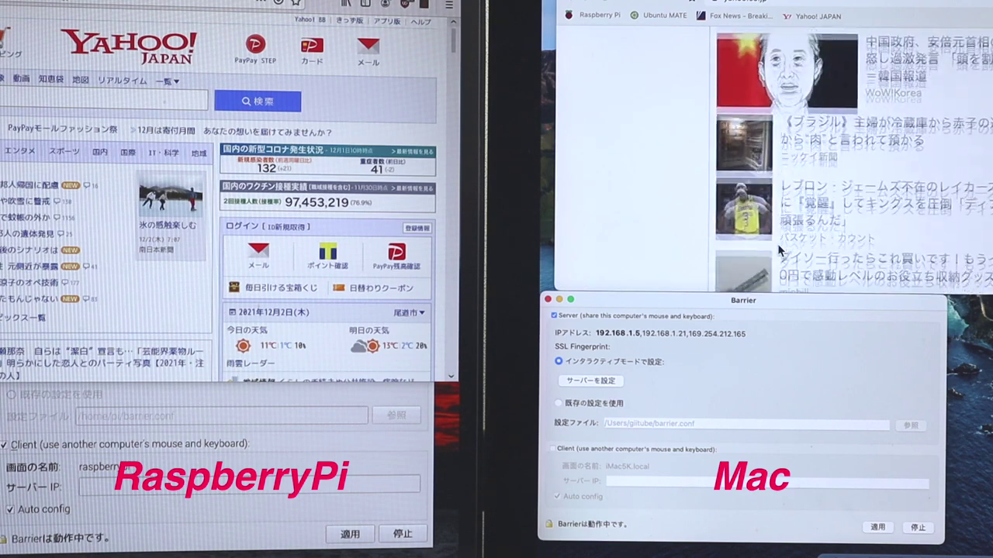
scroll(777, 243, down, 5)
scroll(777, 244, up, 20)
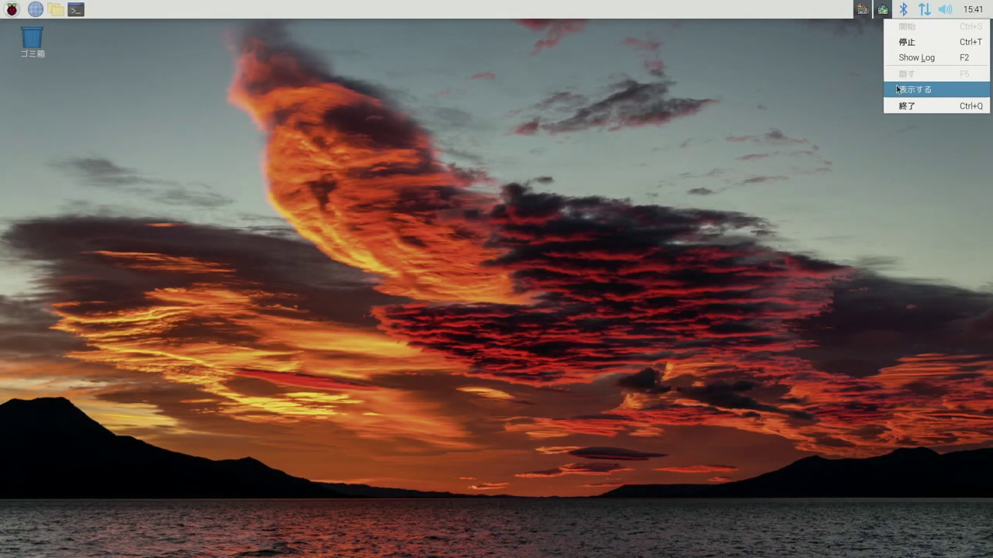
Show the Barrier window on the Raspberry Pi, move it toward the desktop's centre, and switch its role to Server.
click(898, 89)
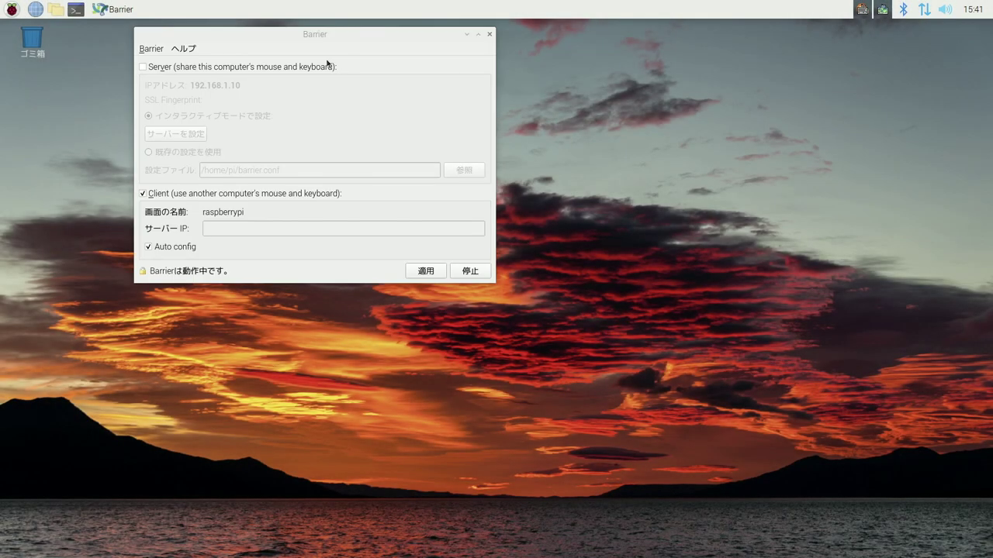
drag(337, 44, 481, 123)
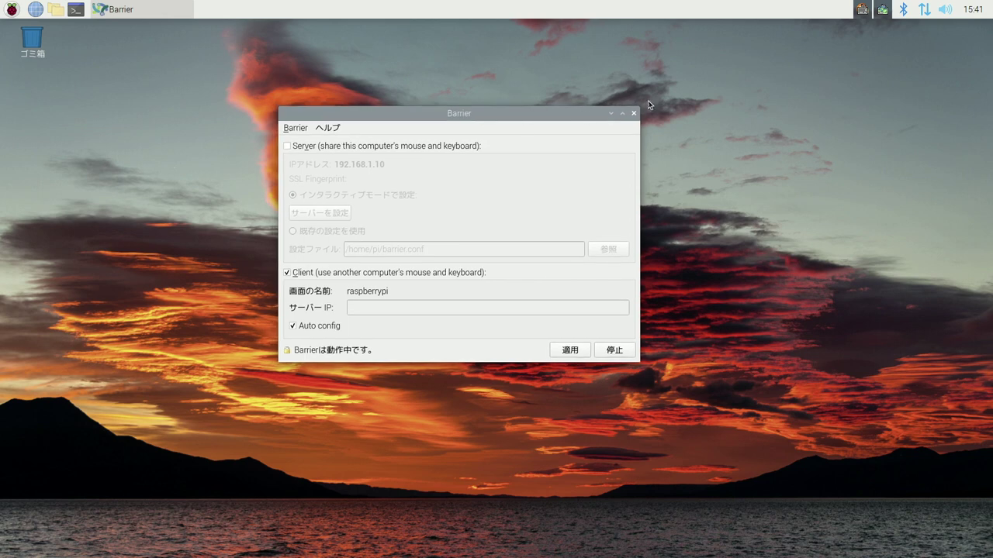
click(287, 147)
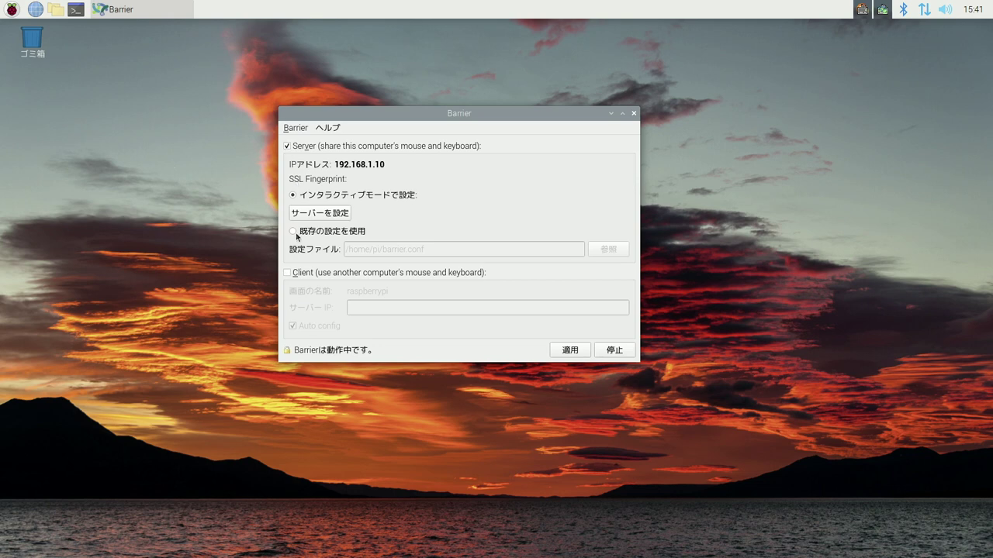
Add a screen named iMac5K.local directly to the right of raspberrypi in the server layout and save the configuration.
click(320, 215)
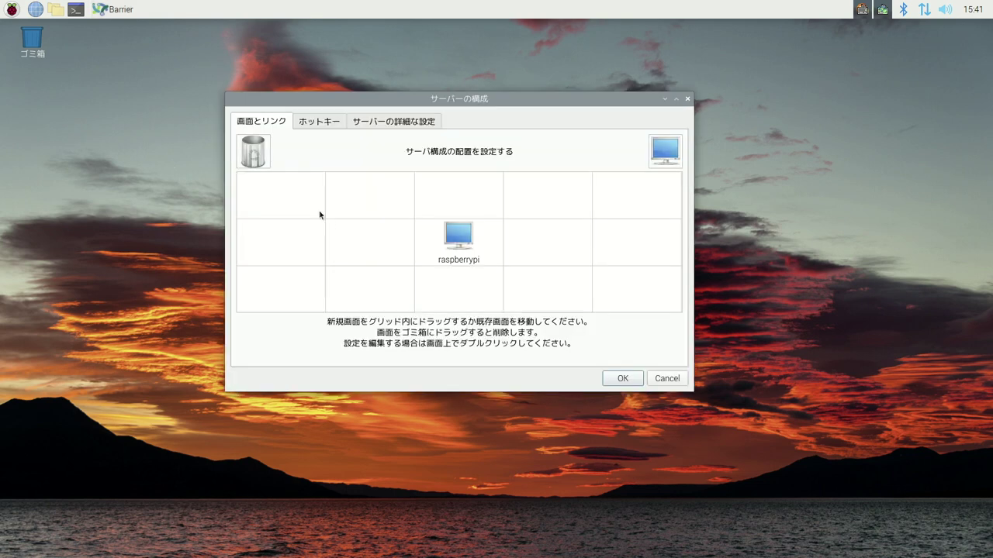
drag(665, 152, 522, 240)
click(535, 260)
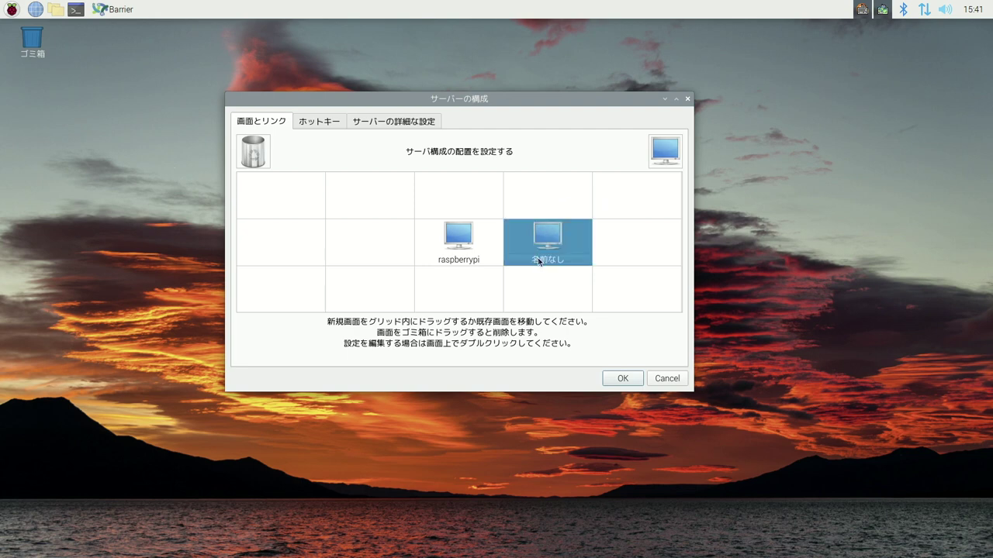
double_click(537, 258)
text(iMac5)
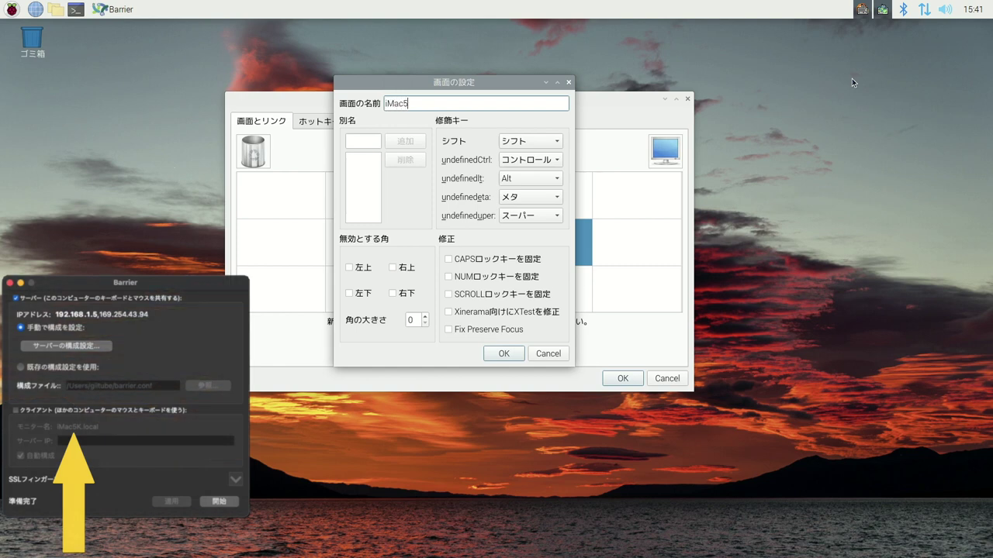
text(K.local)
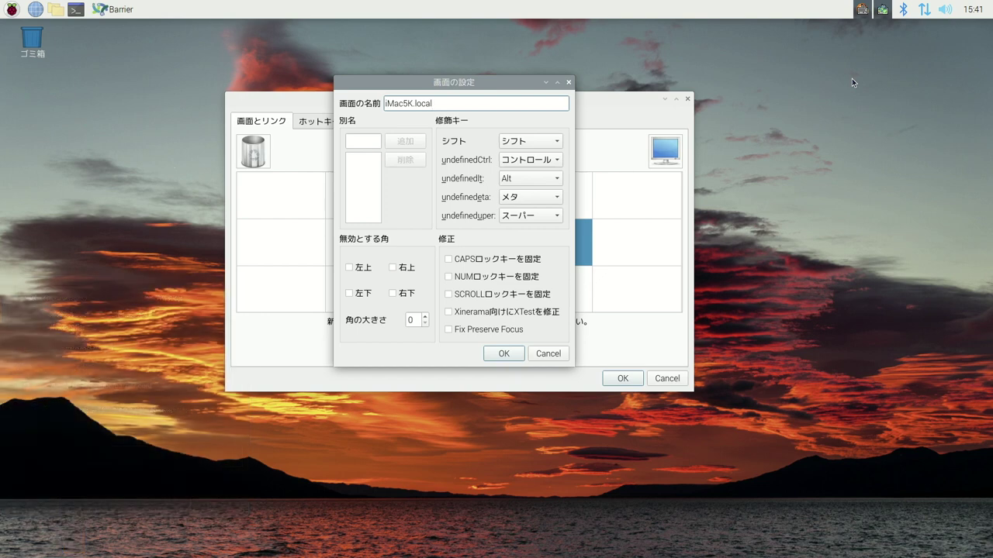
click(501, 357)
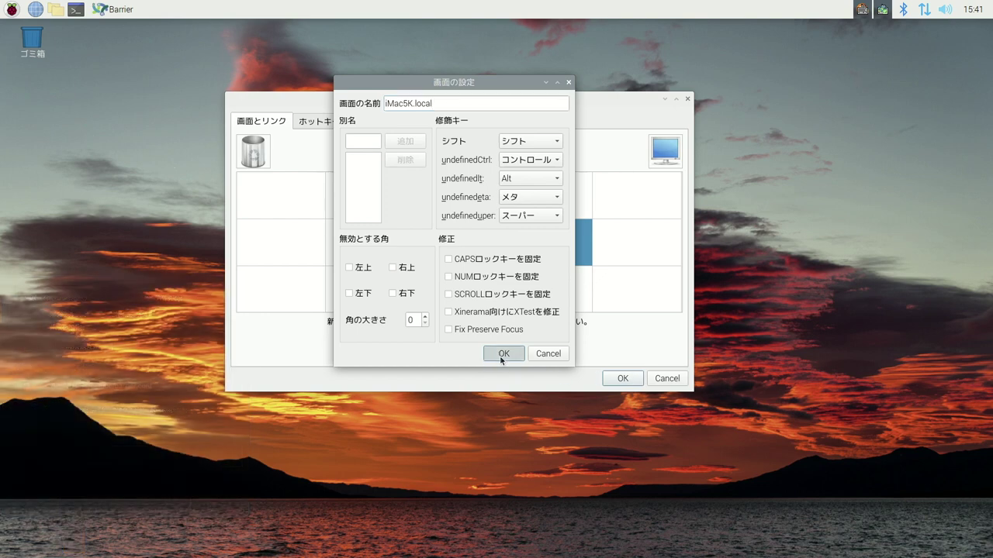
click(624, 383)
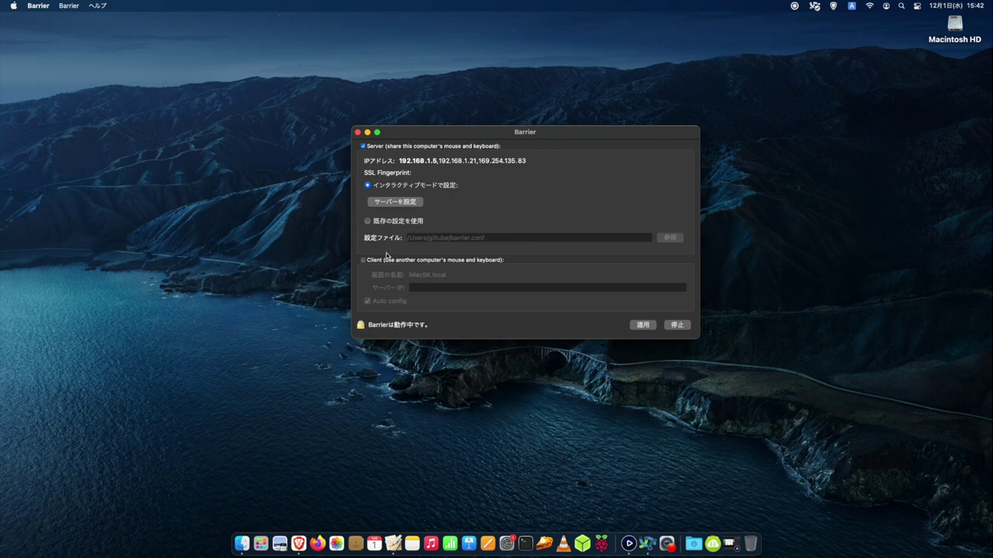
Switch the Mac's Barrier to Client with Auto config off and server IP 192.168.1.10, apply it, and trust the server's fingerprint.
click(364, 262)
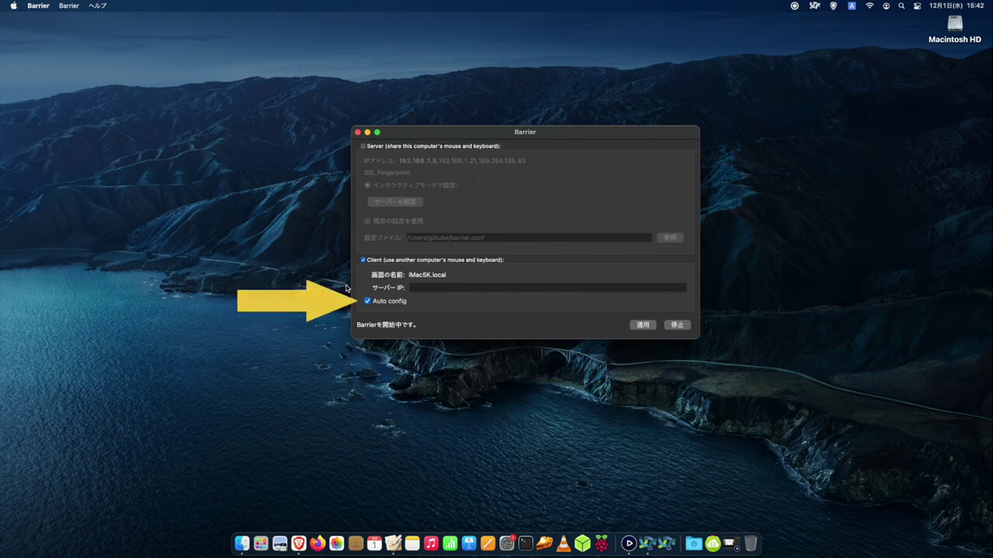
click(367, 301)
text(192.168.1.10)
click(648, 326)
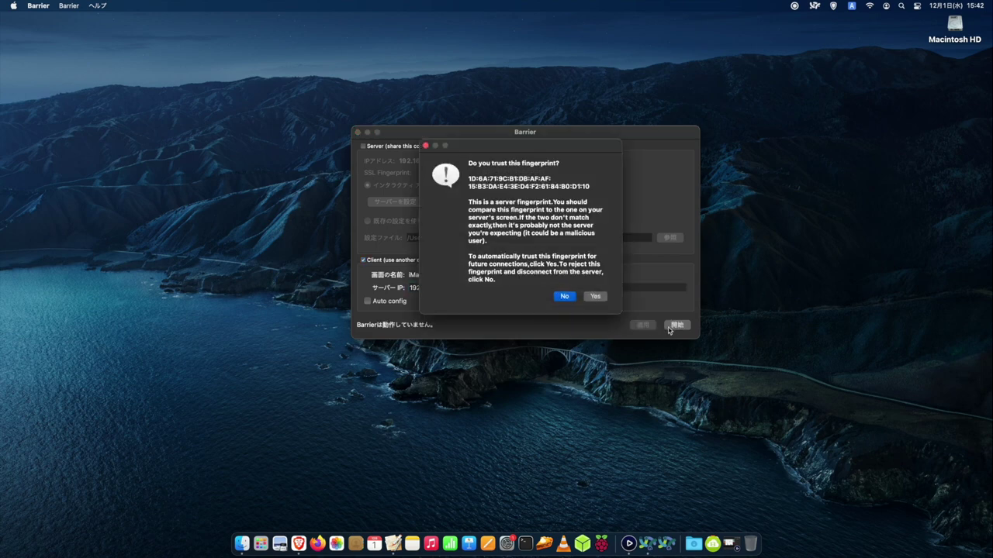
click(596, 297)
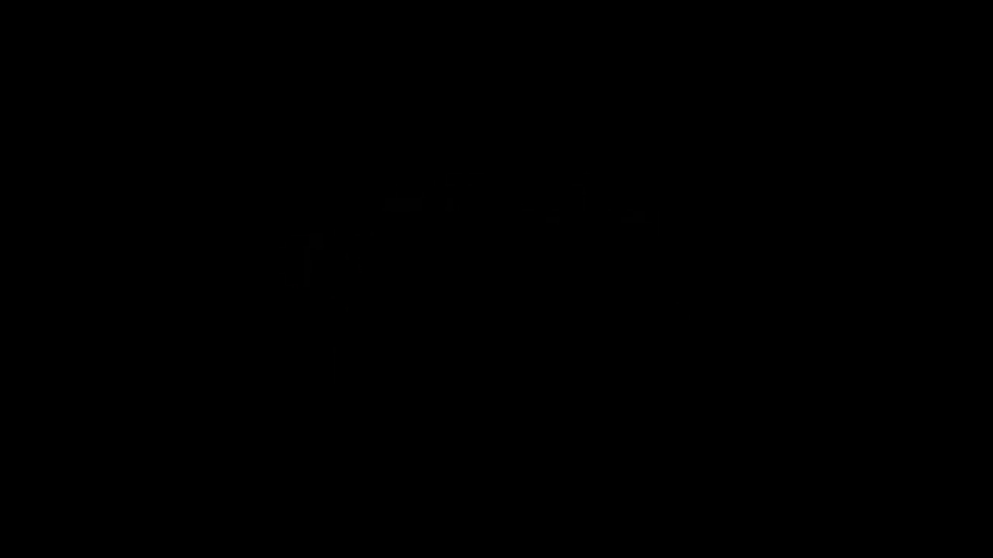